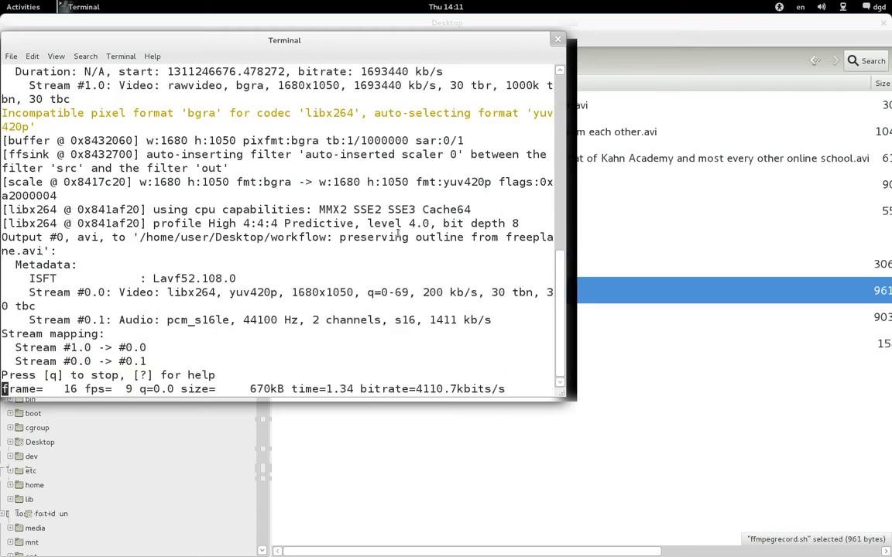
Switch from the recording Terminal to Freeplane showing the 'live mocha.mm' mind map.
{"action": "key", "text": "alt+Tab"}
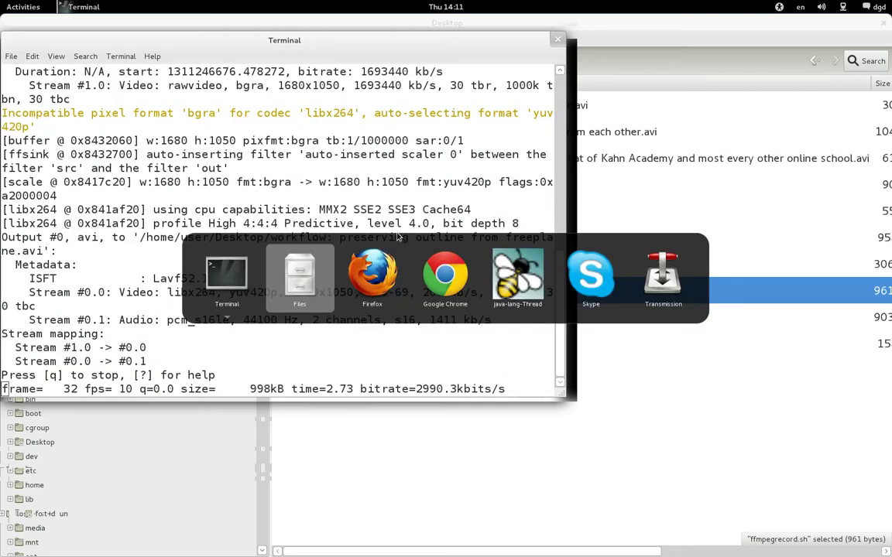
{"action": "key", "text": "alt+Tab"}
{"action": "key", "text": "alt+Tab"}
{"action": "key", "text": "alt+Tab"}
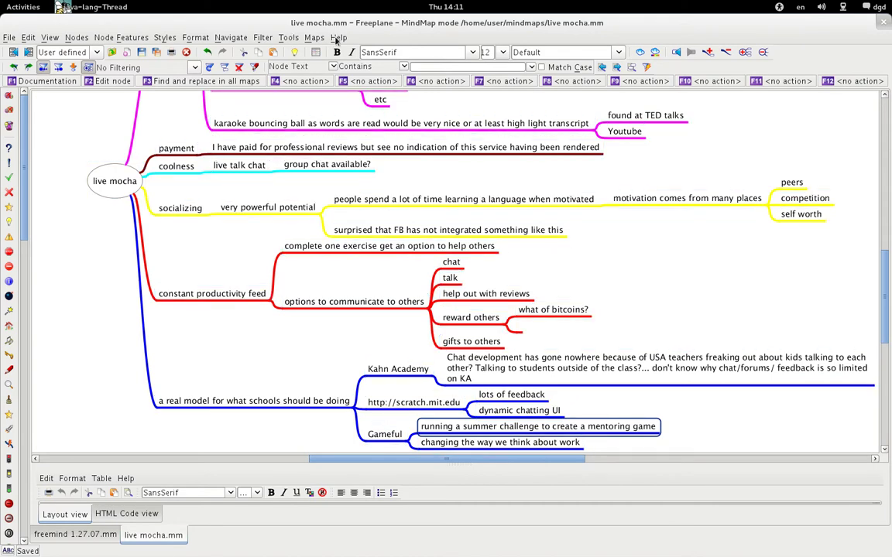
Check the Help menu, select all live mocha nodes, and move to Firefox's Gmail compose window.
{"action": "left_click", "coordinate": [337, 38]}
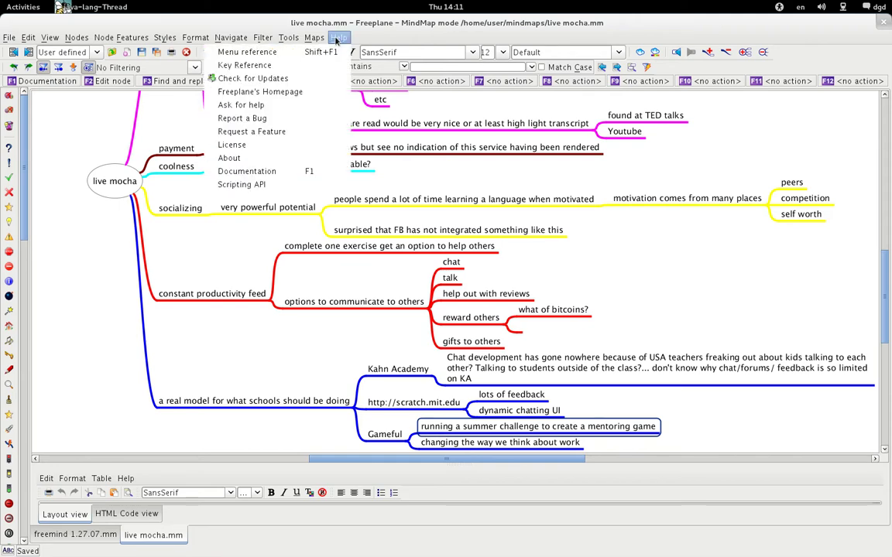
{"action": "left_click", "coordinate": [338, 39]}
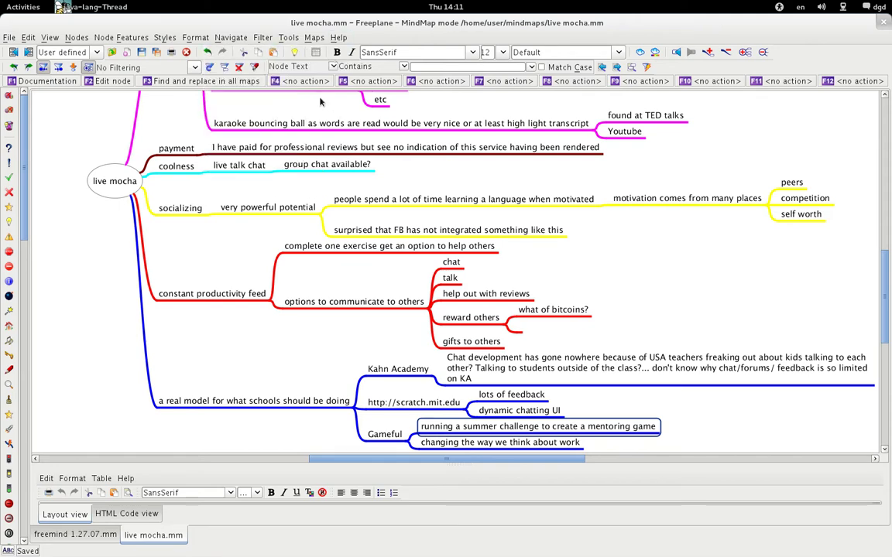
{"action": "left_click", "coordinate": [338, 39]}
{"action": "left_click", "coordinate": [339, 38]}
{"action": "key", "text": "ctrl+a"}
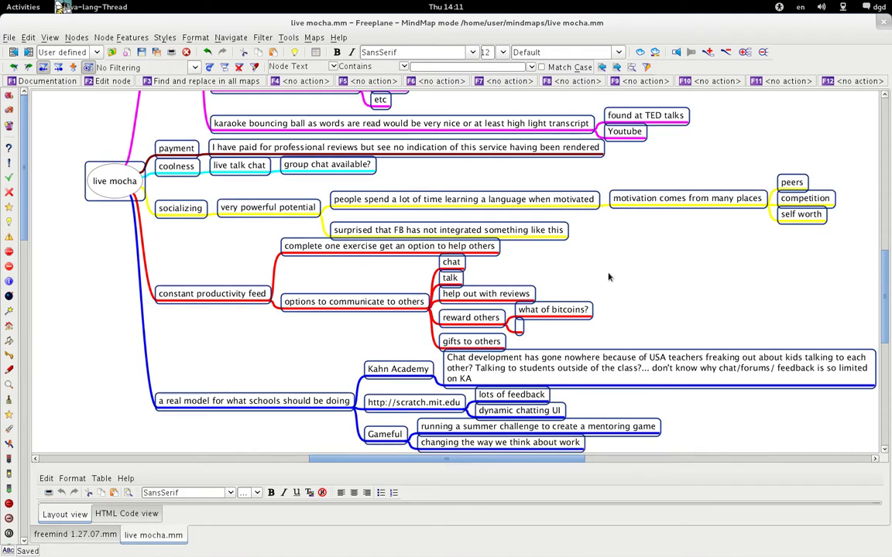
{"action": "key", "text": "alt+Tab"}
{"action": "key", "text": "alt+Tab"}
{"action": "key", "text": "alt+Tab"}
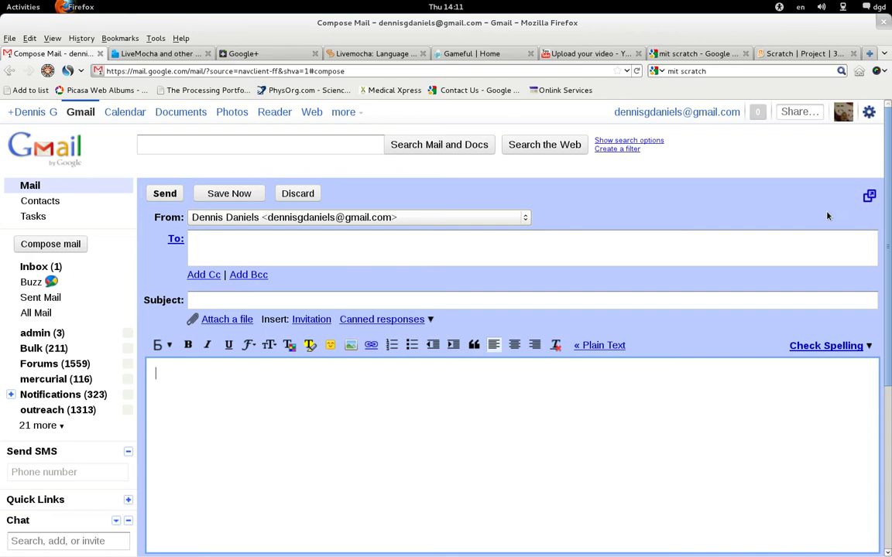
Paste the live mocha outline into the Gmail message body as indented text and select it all.
{"action": "scroll", "coordinate": [543, 277], "scroll_direction": "down", "scroll_amount": 5}
{"action": "left_click", "coordinate": [514, 257]}
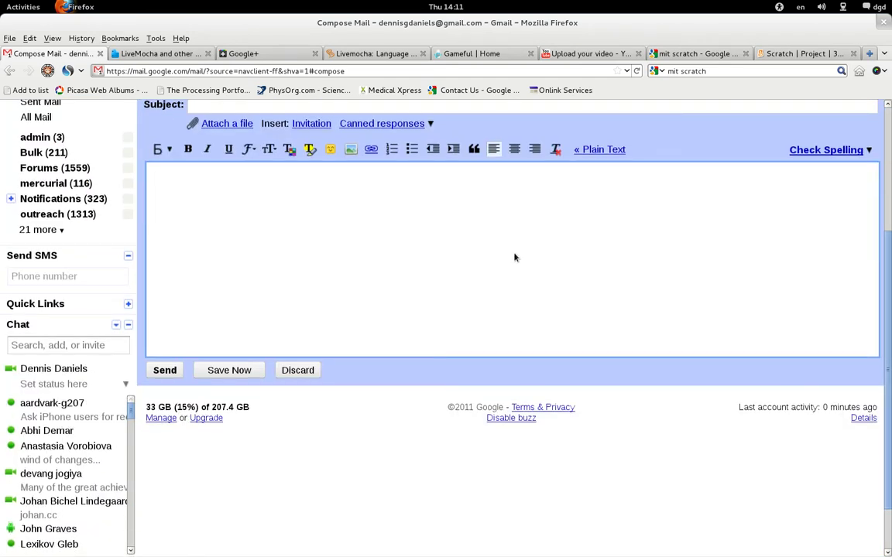
{"action": "key", "text": "ctrl+v"}
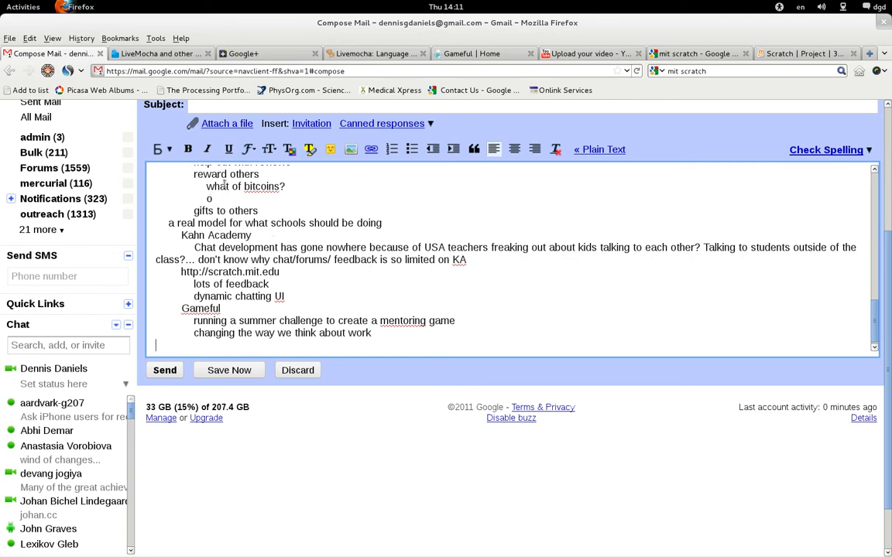
{"action": "scroll", "coordinate": [428, 287], "scroll_direction": "up", "scroll_amount": 15}
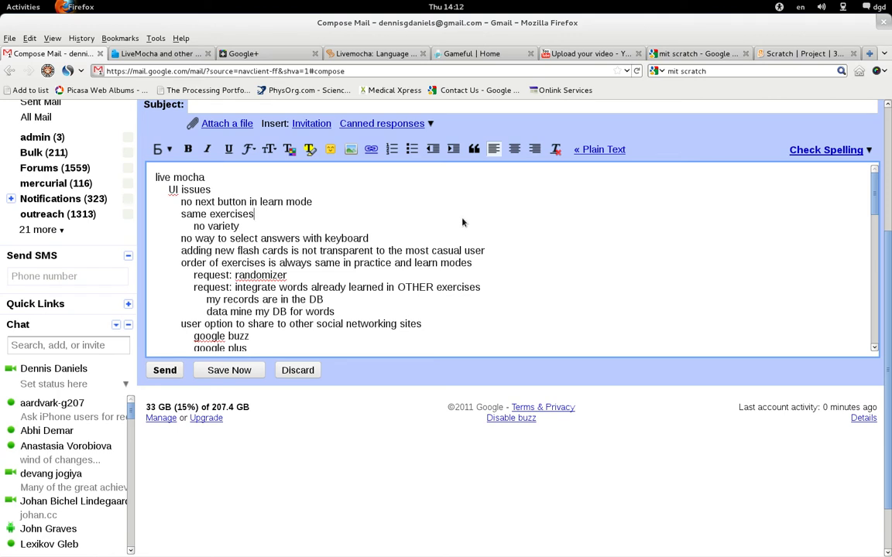
{"action": "key", "text": "ctrl+a"}
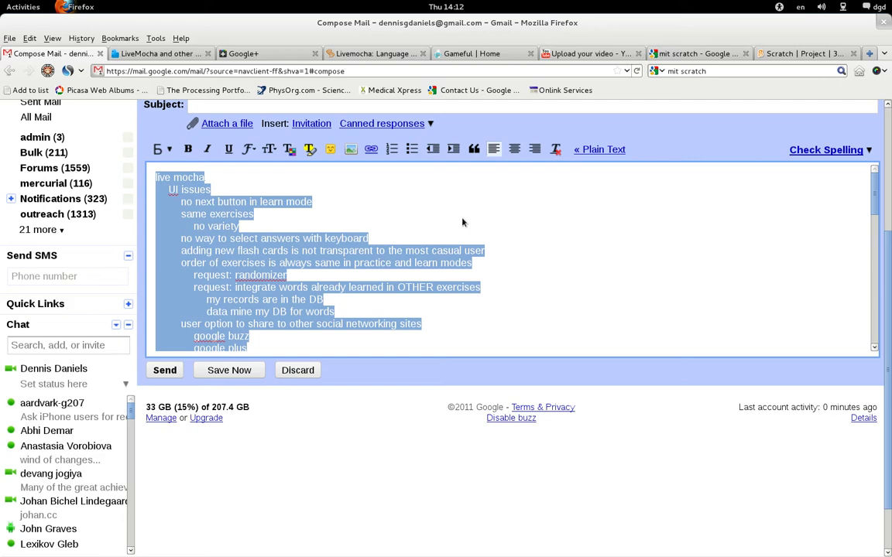
{"action": "key", "text": "alt+Tab"}
{"action": "key", "text": "alt+Tab"}
{"action": "key", "text": "alt+Tab"}
{"action": "key", "text": "alt+Tab"}
{"action": "scroll", "coordinate": [426, 206], "scroll_direction": "up", "scroll_amount": 5}
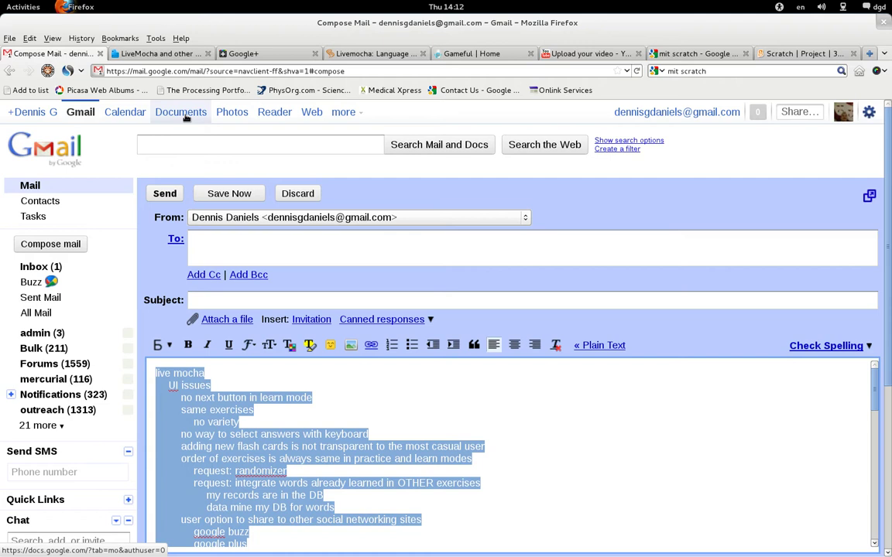
From the Google Docs document list, create a new blank Untitled document.
{"action": "left_click", "coordinate": [183, 113]}
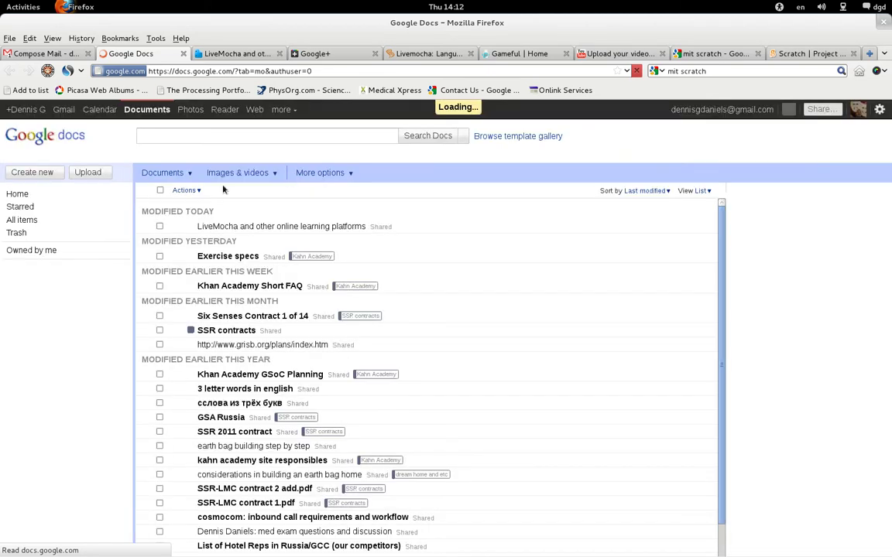
{"action": "left_click", "coordinate": [33, 173]}
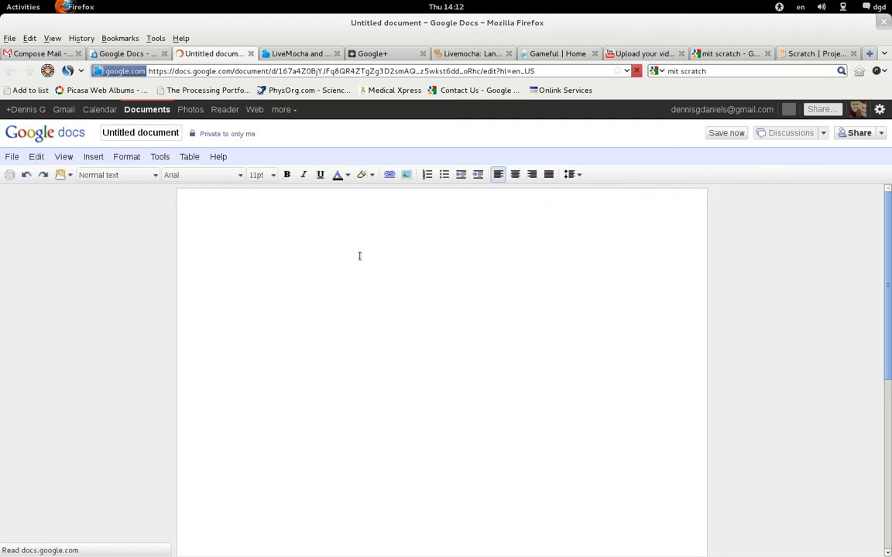
{"action": "right_click", "coordinate": [249, 251]}
Paste the outline into the document and review the 'live mocha' and 'UI issues' lines and paragraph style.
{"action": "left_click", "coordinate": [249, 252]}
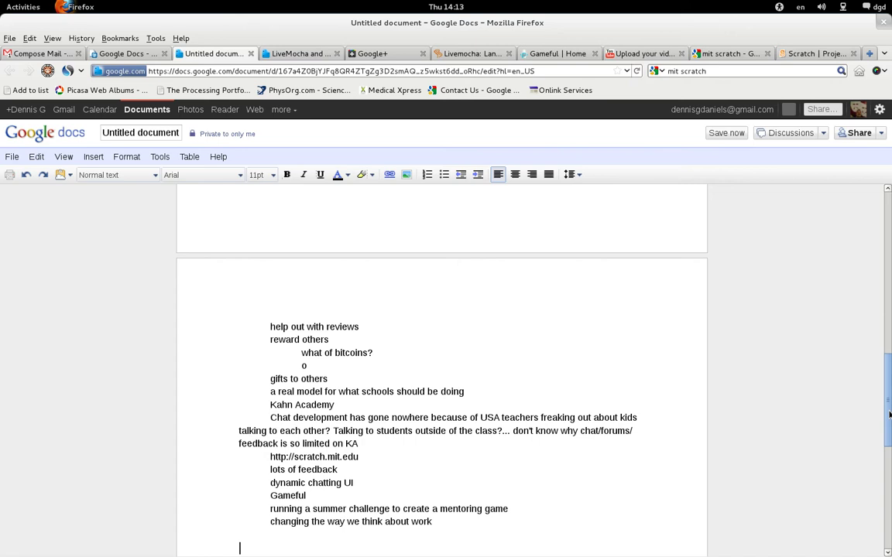
{"action": "scroll", "coordinate": [251, 339], "scroll_direction": "up", "scroll_amount": 10}
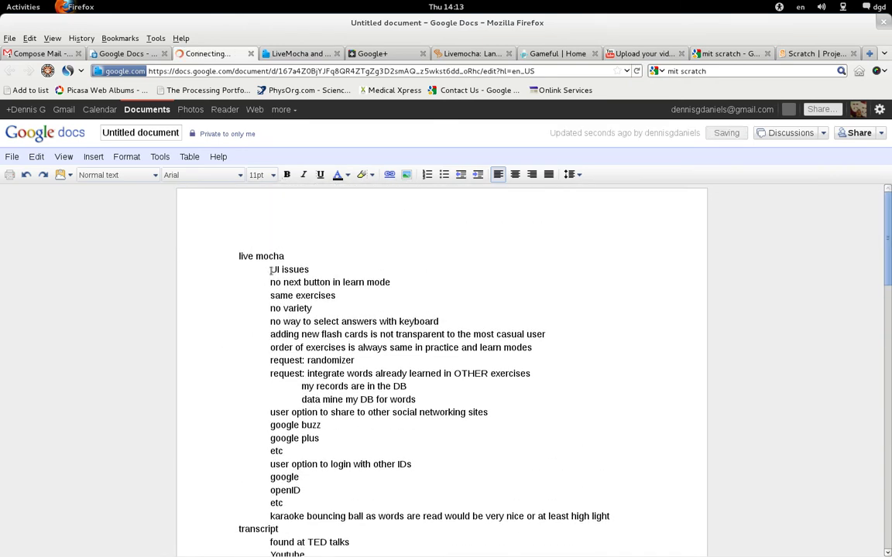
{"action": "left_click_drag", "start_coordinate": [271, 270], "coordinate": [270, 295]}
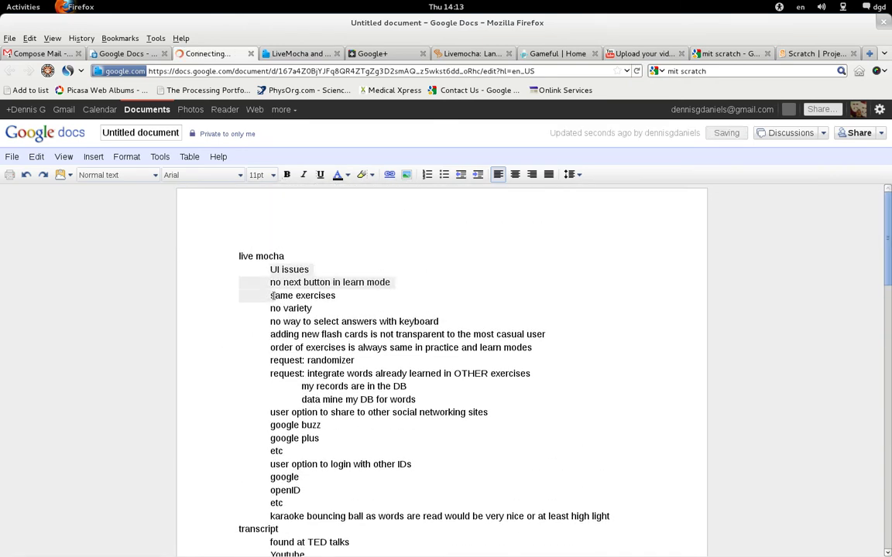
{"action": "left_click", "coordinate": [360, 267]}
{"action": "left_click", "coordinate": [260, 257]}
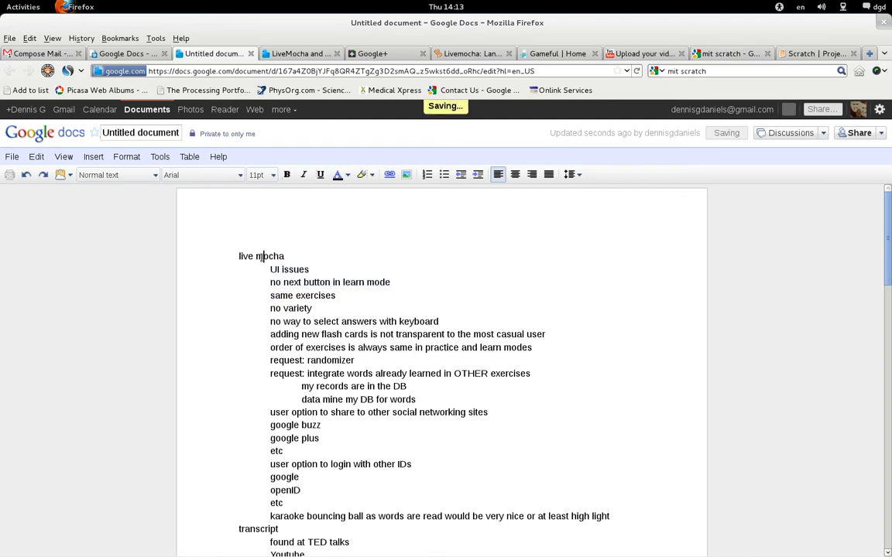
{"action": "left_click", "coordinate": [130, 176]}
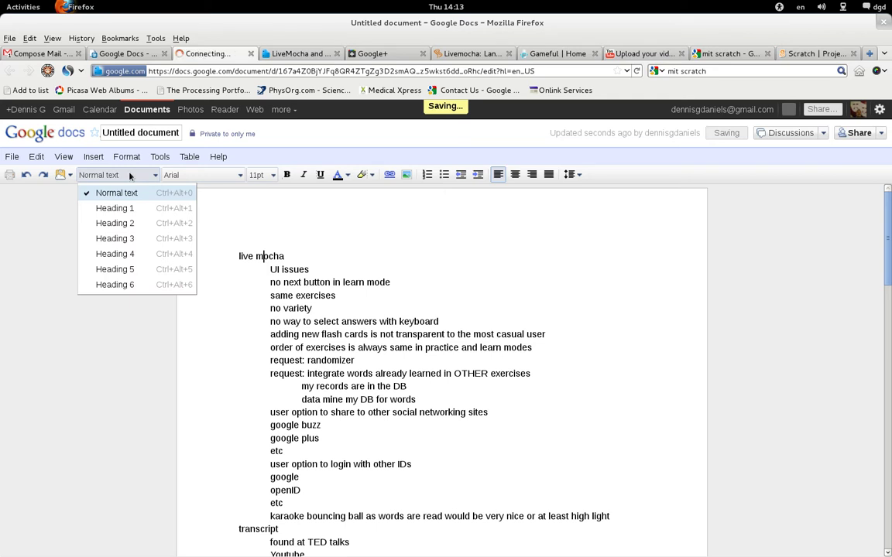
{"action": "left_click", "coordinate": [129, 176]}
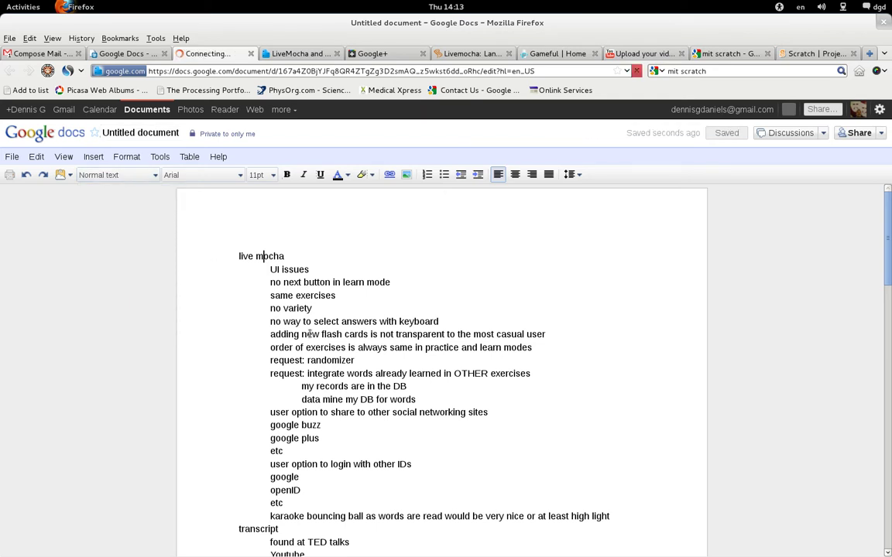
Apply Heading 1 (Ctrl+Alt+1) to 'live mocha' and insert a blank line above it.
{"action": "triple_click", "coordinate": [261, 256]}
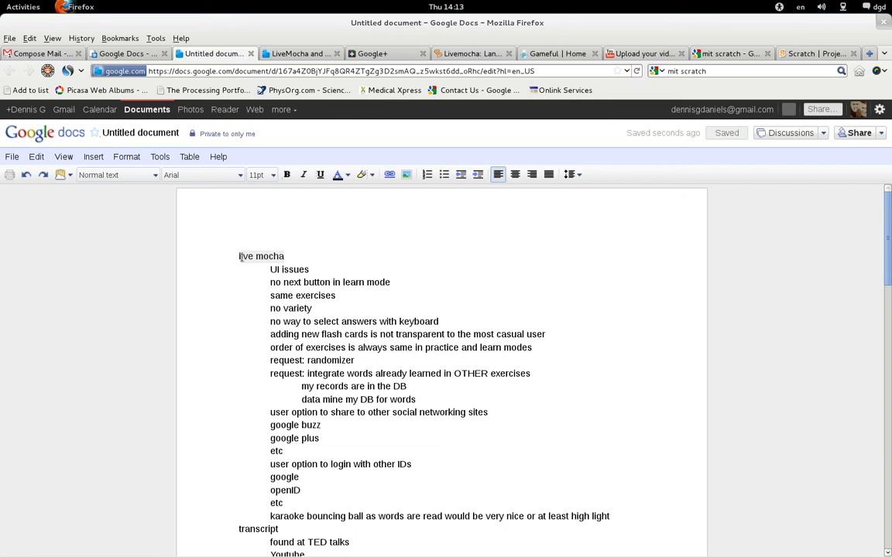
{"action": "left_click", "coordinate": [134, 176]}
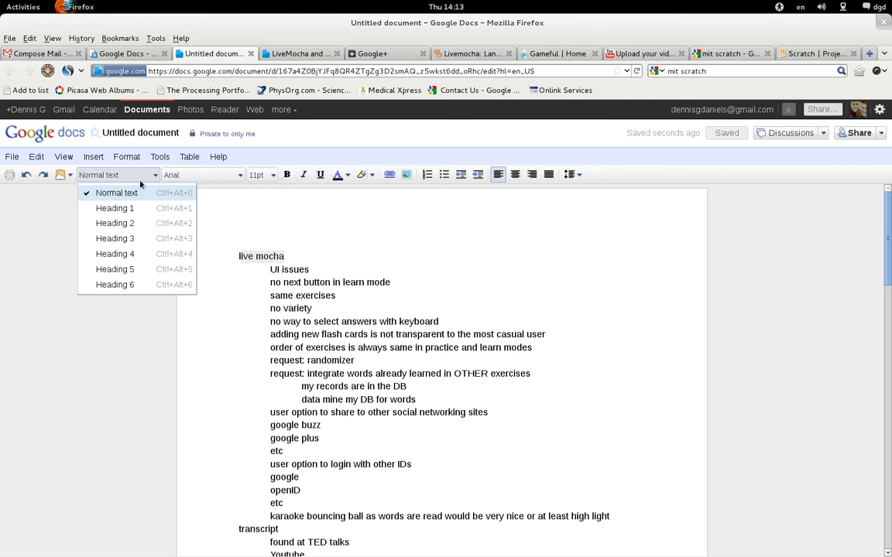
{"action": "left_click", "coordinate": [116, 192]}
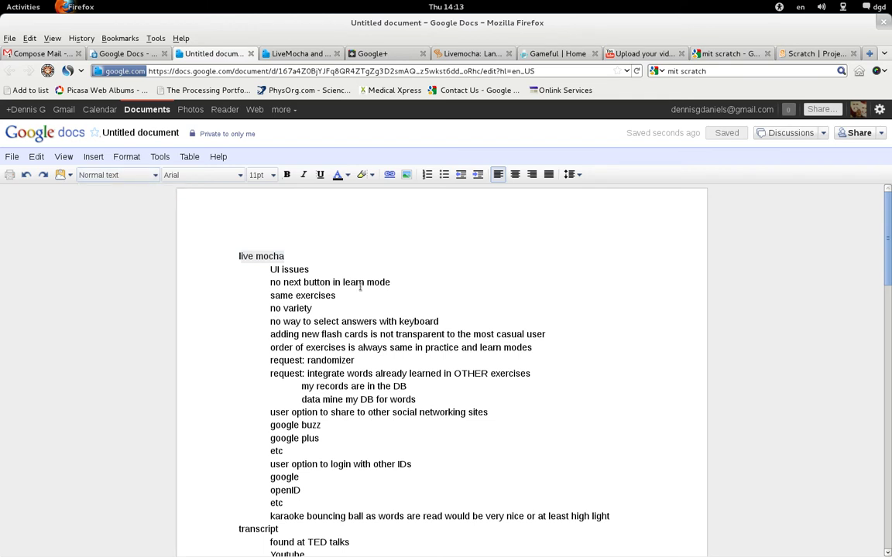
{"action": "left_click", "coordinate": [275, 256]}
{"action": "key", "text": "ctrl+alt+1"}
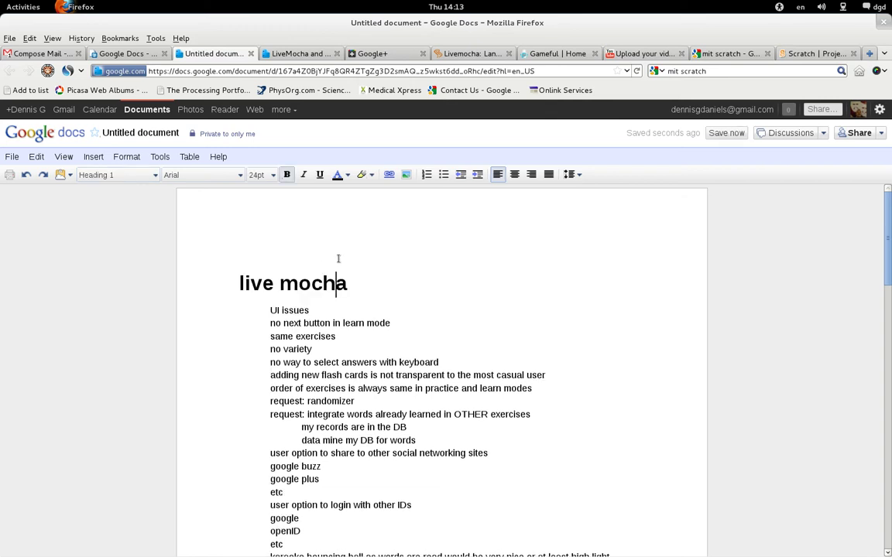
{"action": "key", "text": "Home"}
{"action": "key", "text": "Return"}
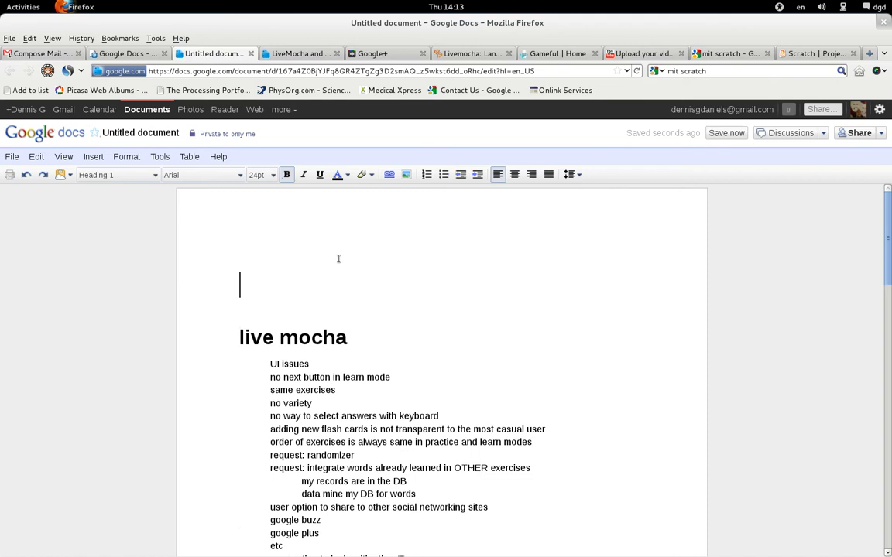
Insert a table of contents at the top, then select the word 'transcript' further down.
{"action": "left_click", "coordinate": [94, 159]}
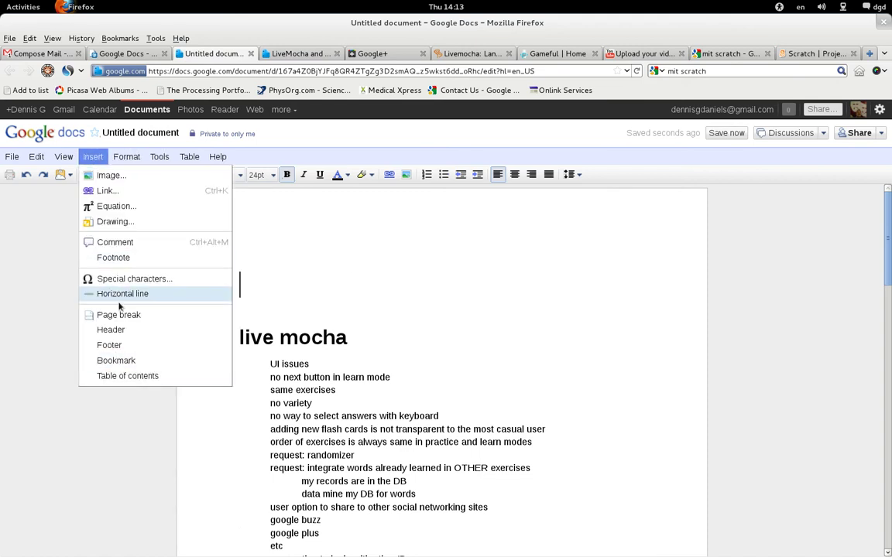
{"action": "left_click", "coordinate": [123, 375]}
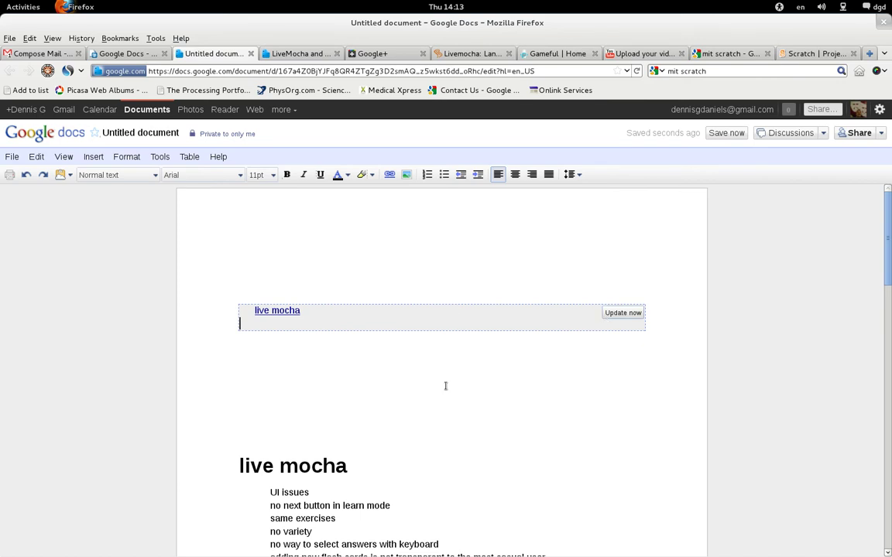
{"action": "scroll", "coordinate": [426, 441], "scroll_direction": "down", "scroll_amount": 4}
{"action": "scroll", "coordinate": [426, 462], "scroll_direction": "down", "scroll_amount": 2}
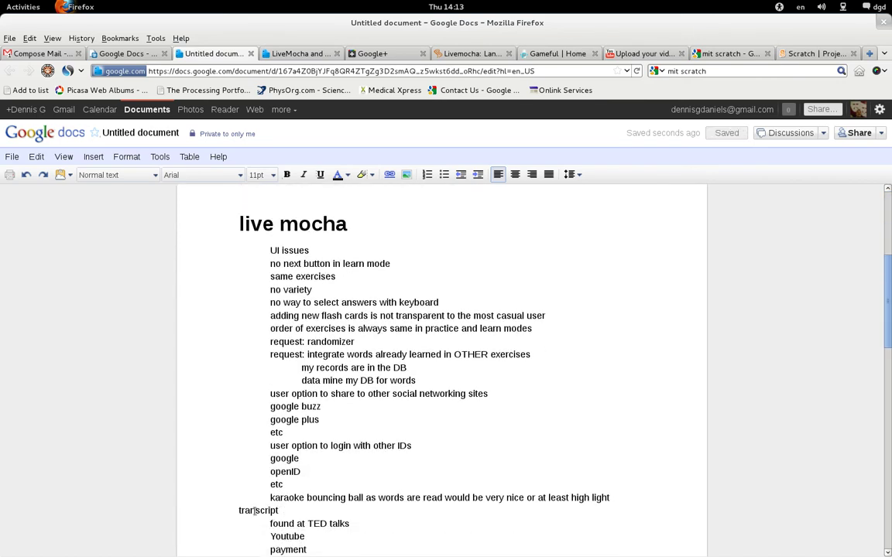
{"action": "double_click", "coordinate": [257, 511]}
{"action": "scroll", "coordinate": [359, 480], "scroll_direction": "down", "scroll_amount": 2}
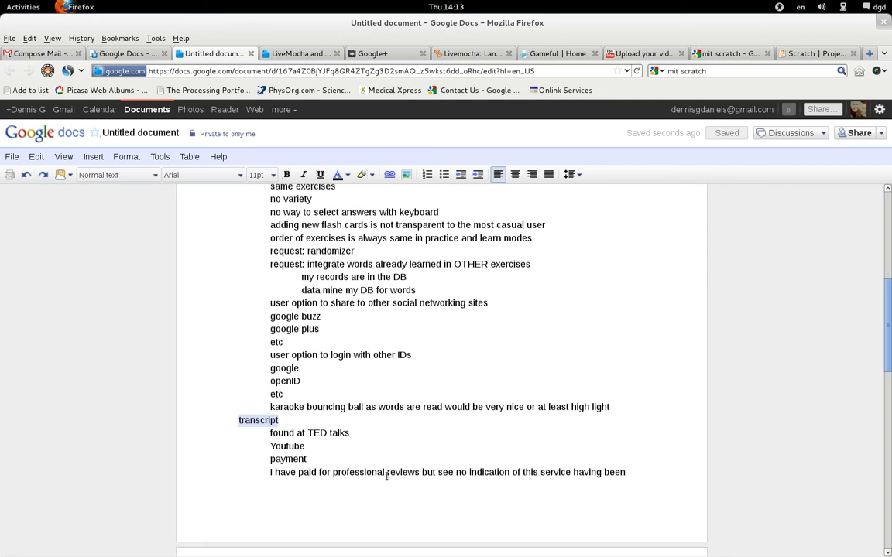
{"action": "scroll", "coordinate": [387, 476], "scroll_direction": "down", "scroll_amount": 4}
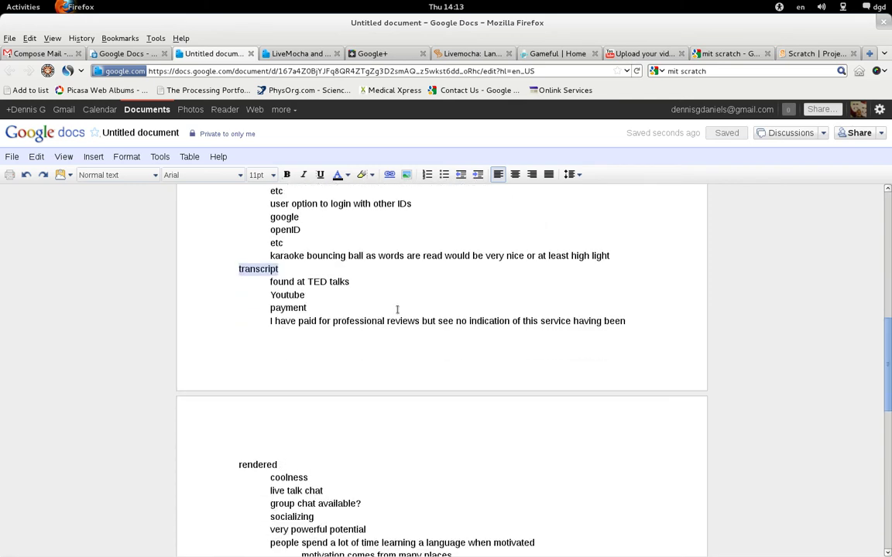
{"action": "scroll", "coordinate": [364, 490], "scroll_direction": "down", "scroll_amount": 3}
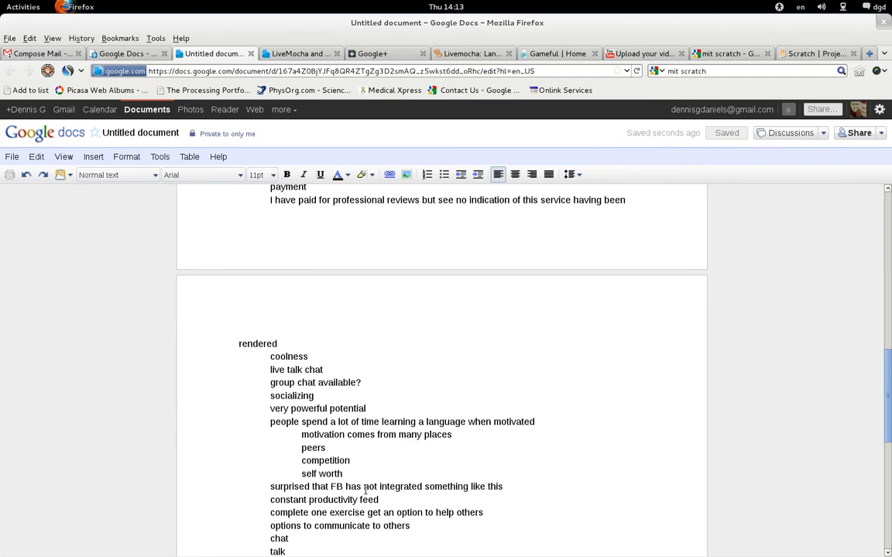
{"action": "scroll", "coordinate": [365, 489], "scroll_direction": "down", "scroll_amount": 8}
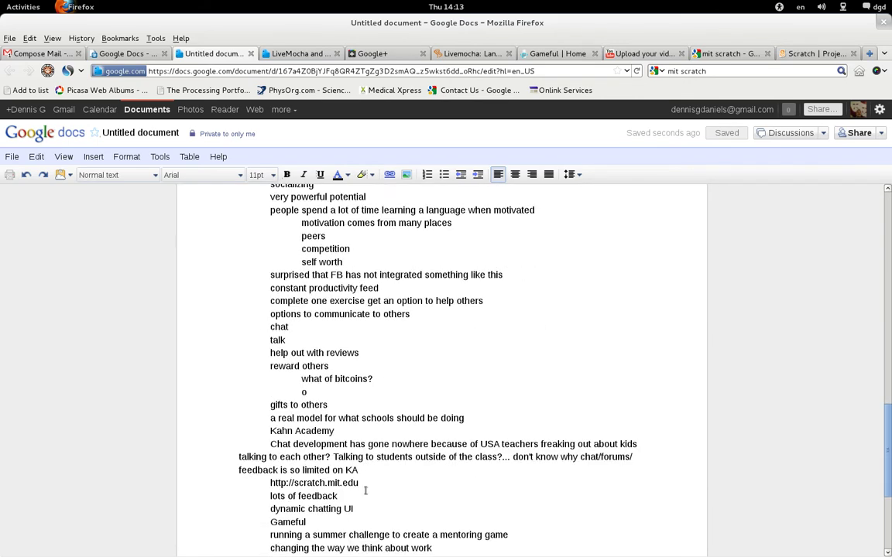
{"action": "scroll", "coordinate": [365, 490], "scroll_direction": "up", "scroll_amount": 18}
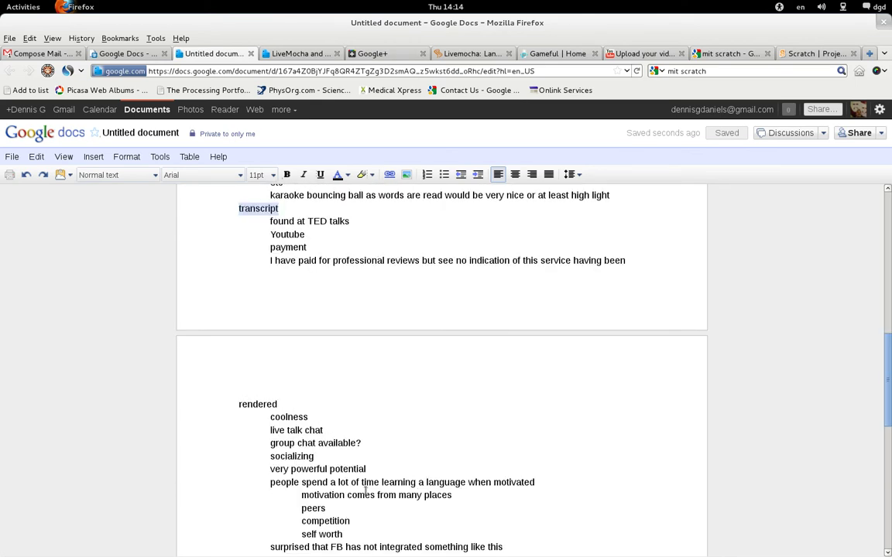
{"action": "scroll", "coordinate": [366, 490], "scroll_direction": "up", "scroll_amount": 1}
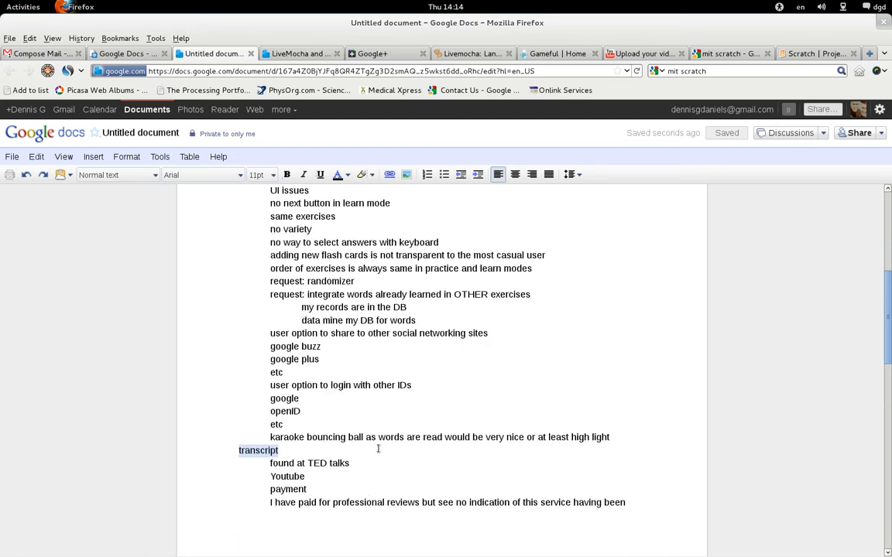
{"action": "scroll", "coordinate": [378, 447], "scroll_direction": "down", "scroll_amount": 3}
{"action": "double_click", "coordinate": [378, 448]}
Select all nodes of the live mocha mind map in Freeplane and return to Google Chrome.
{"action": "key", "text": "alt+Tab"}
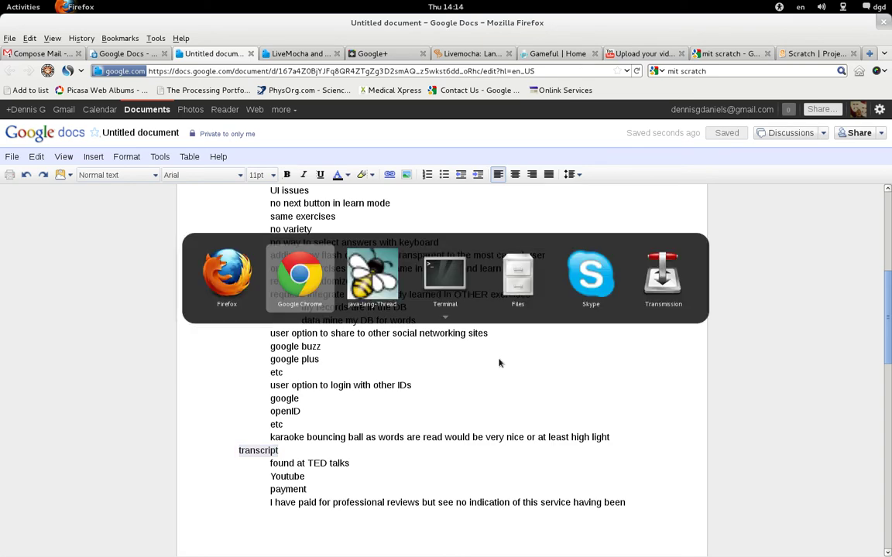
{"action": "key", "text": "alt+Tab"}
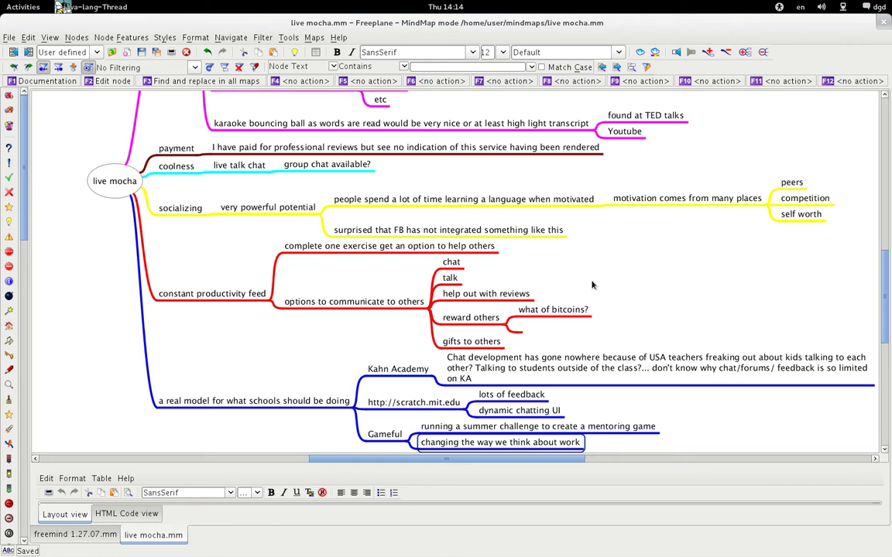
{"action": "key", "text": "ctrl+a"}
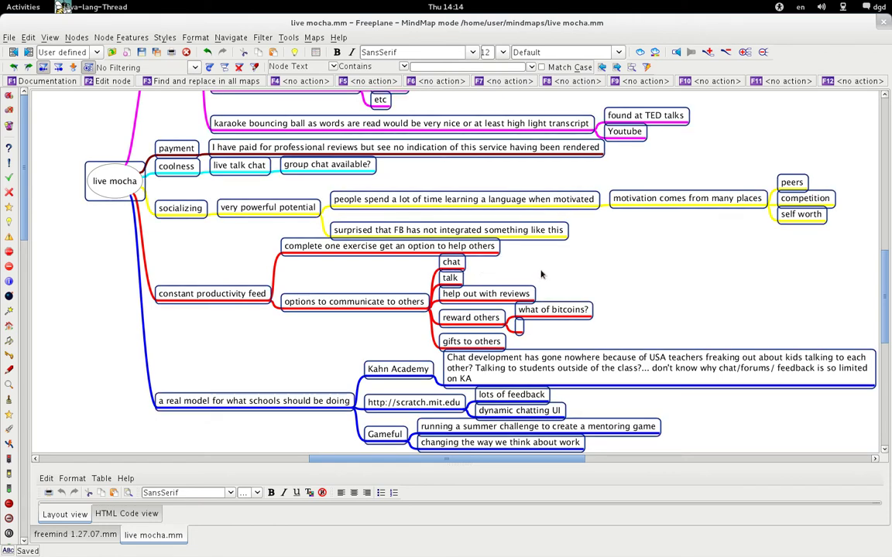
{"action": "key", "text": "alt+Tab"}
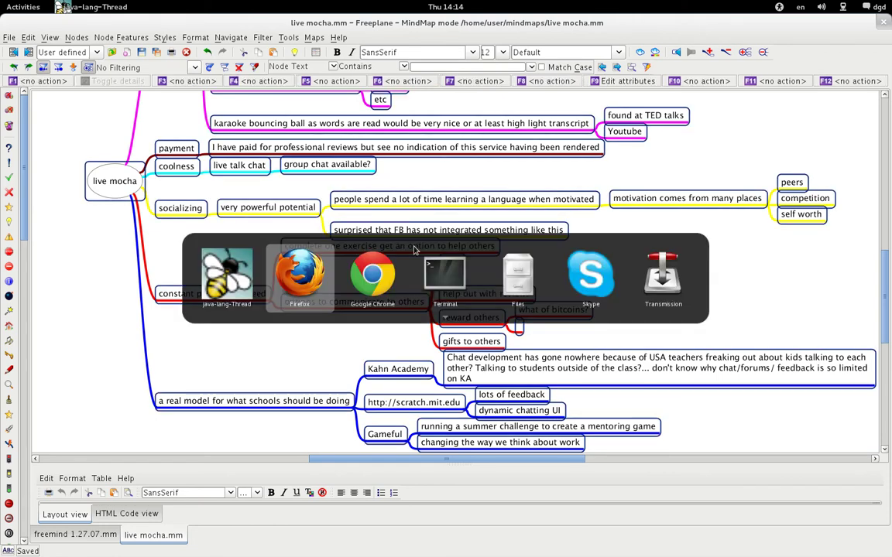
{"action": "key", "text": "alt+Tab"}
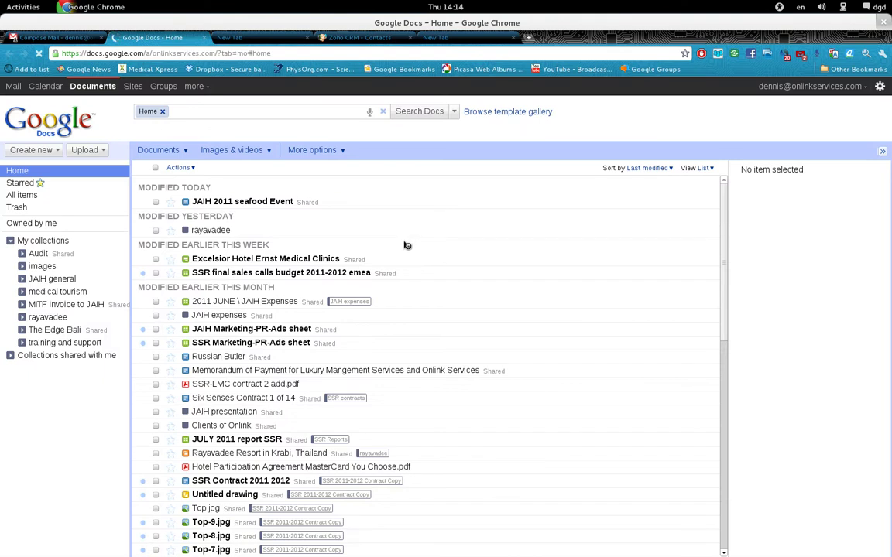
Paste the outline into the Chrome Gmail draft as nested bullets, then go back to Google Docs home.
{"action": "left_click", "coordinate": [58, 38]}
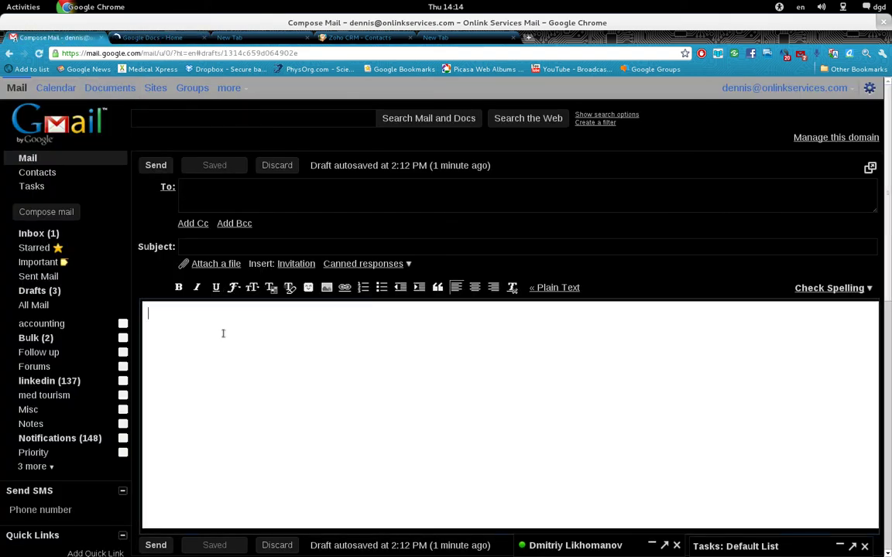
{"action": "key", "text": "ctrl+v"}
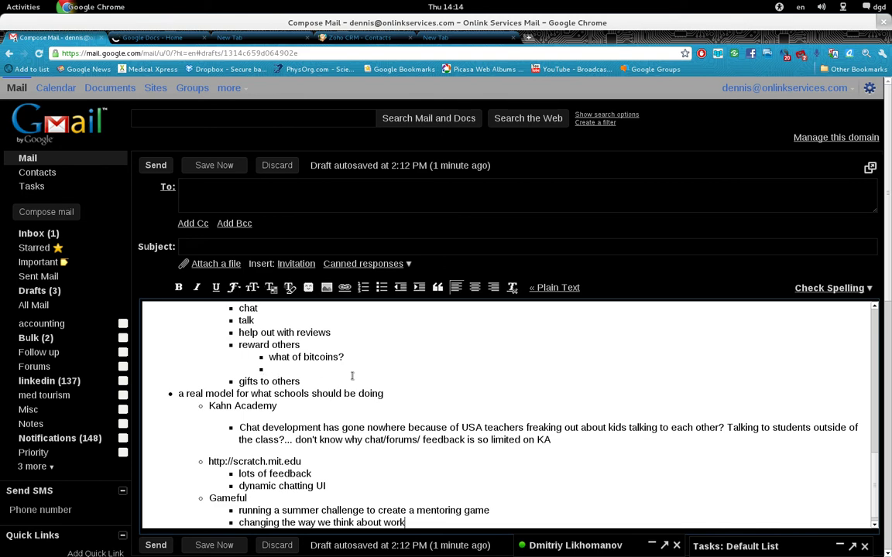
{"action": "left_click", "coordinate": [416, 374]}
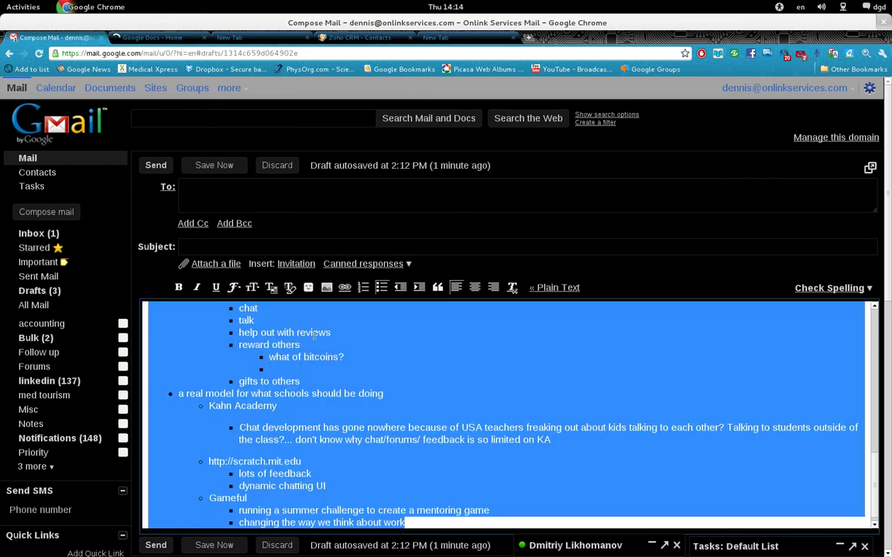
{"action": "left_click", "coordinate": [151, 40]}
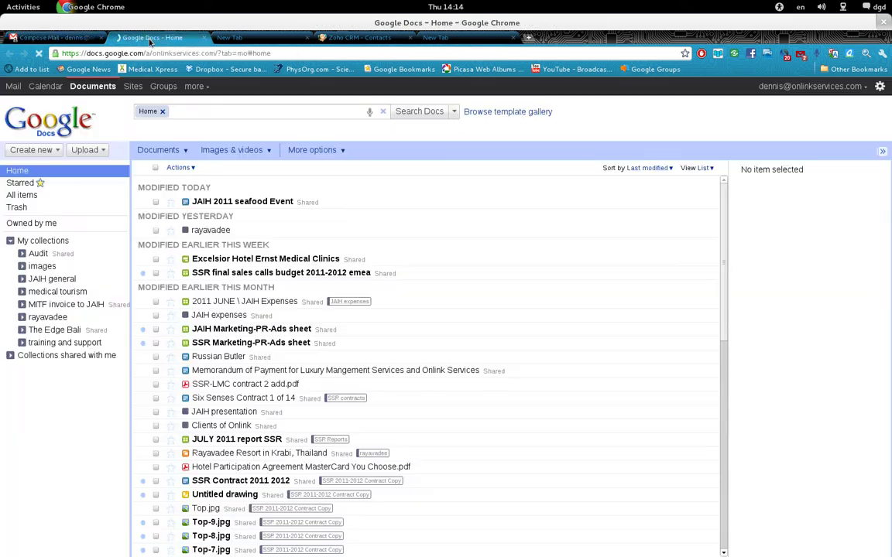
Start a new blank Google Docs document from the Create new menu.
{"action": "left_click", "coordinate": [34, 152]}
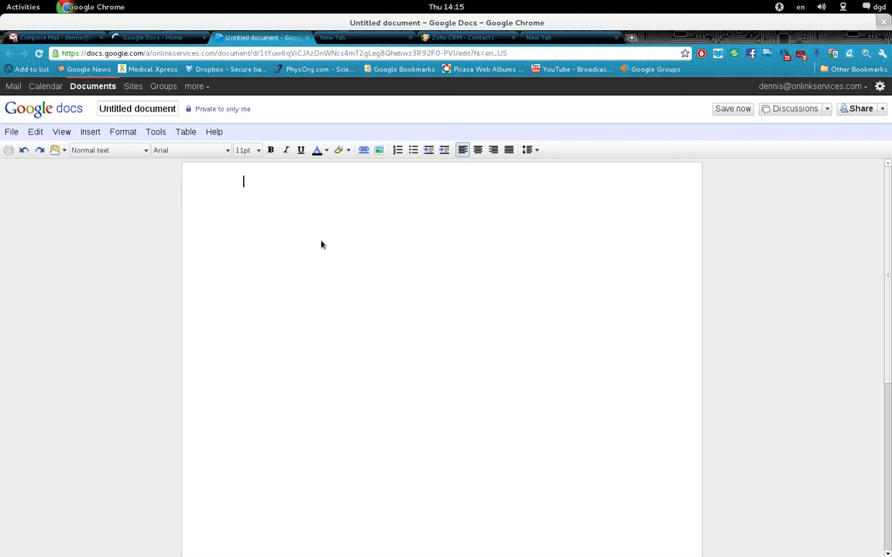
Paste the live mocha outline into the empty document, reloading the page after the error dialog.
{"action": "key", "text": "ctrl+v"}
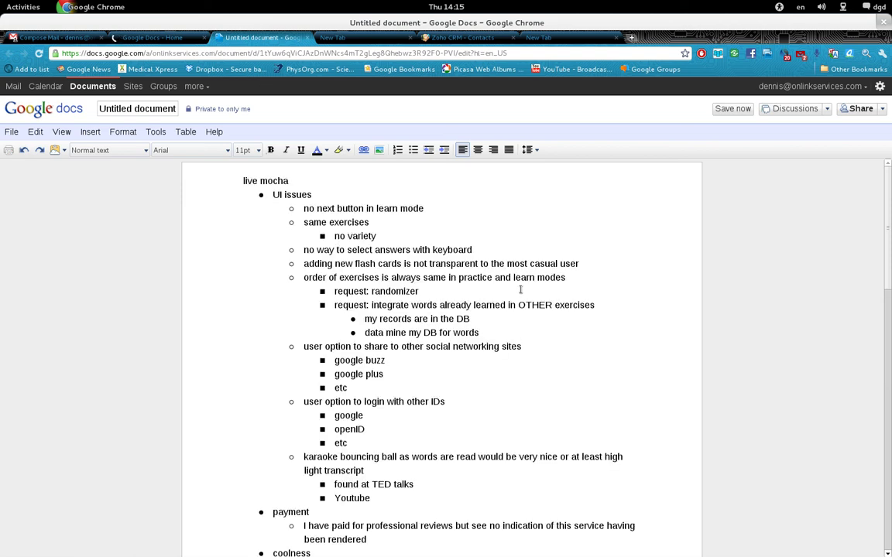
{"action": "scroll", "coordinate": [414, 390], "scroll_direction": "down", "scroll_amount": 1}
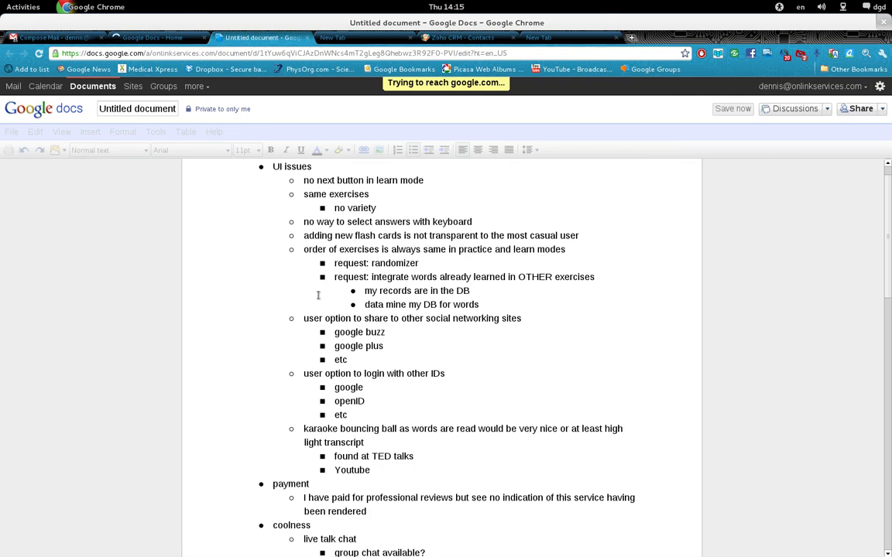
{"action": "scroll", "coordinate": [317, 294], "scroll_direction": "up", "scroll_amount": 1}
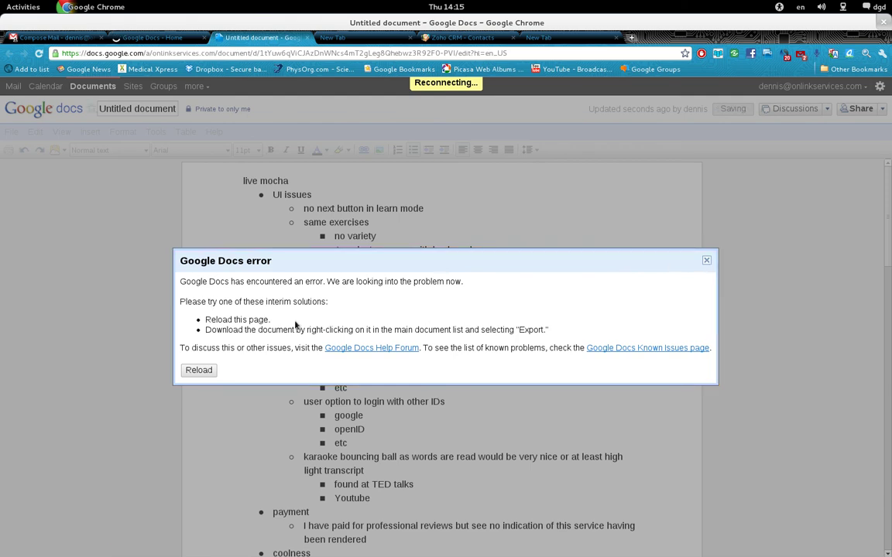
{"action": "left_click", "coordinate": [198, 370]}
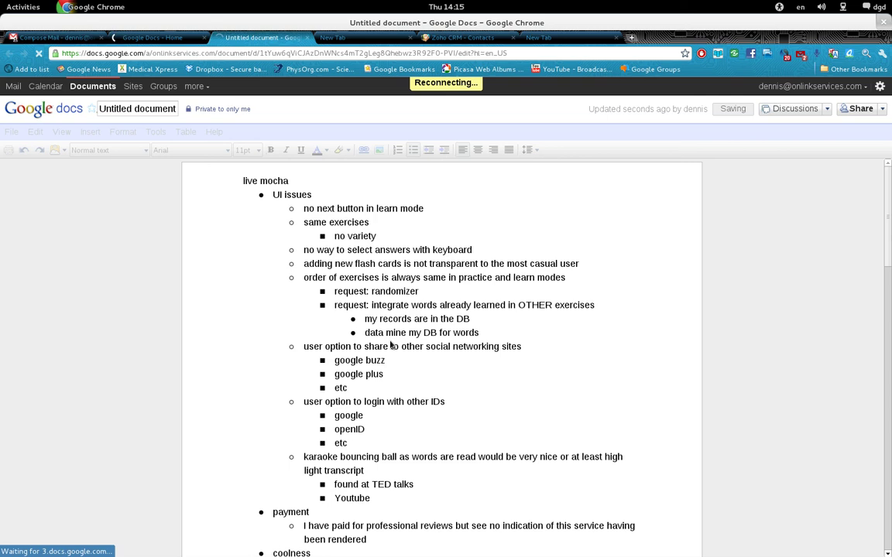
{"action": "key", "text": "alt+Tab"}
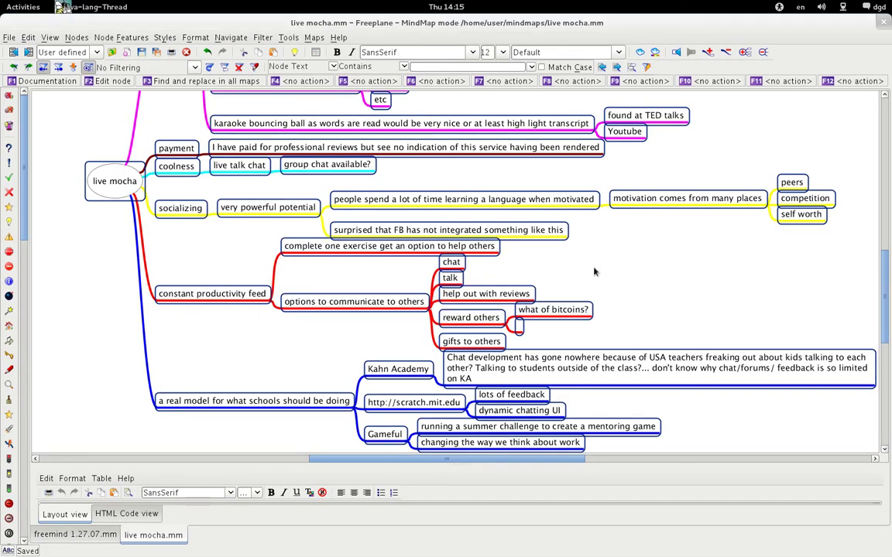
{"action": "key", "text": "alt+Tab"}
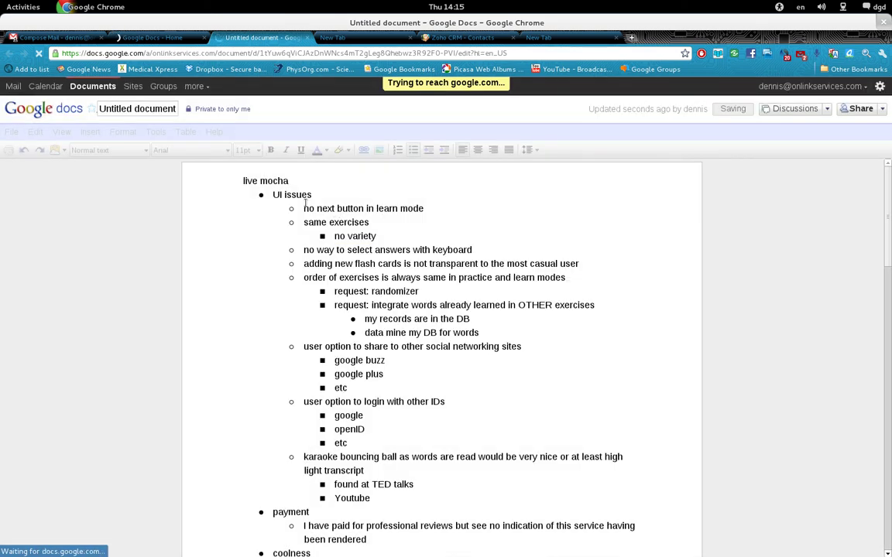
Place the caret after 'UI issues' and compare the document with the mind map window.
{"action": "left_click", "coordinate": [315, 196]}
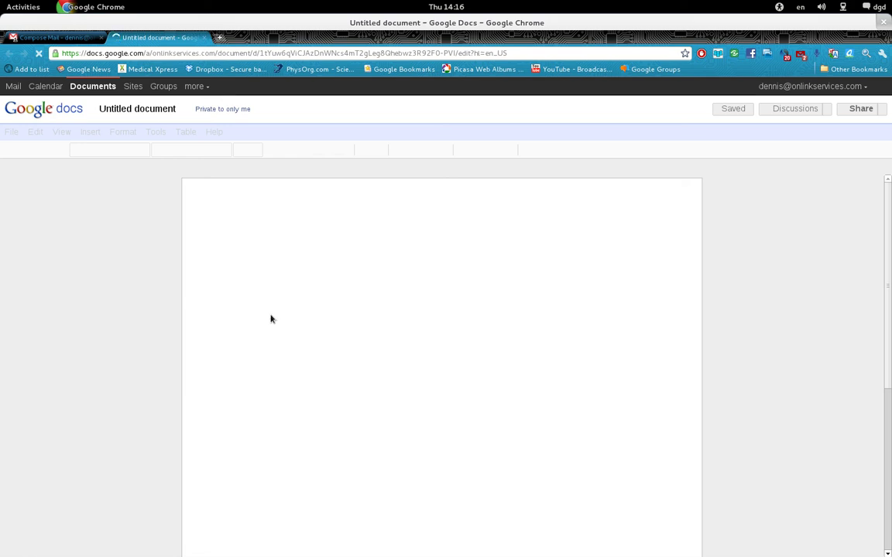
{"action": "key", "text": "alt+Tab"}
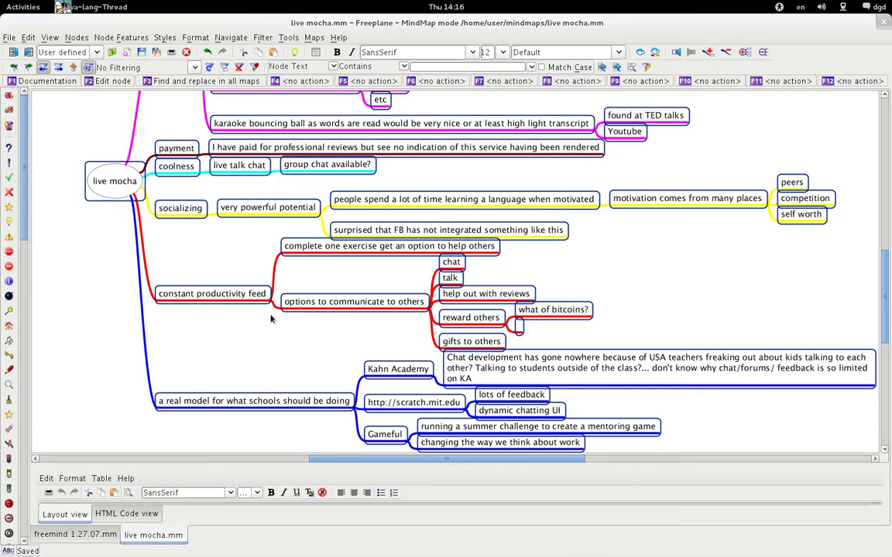
{"action": "key", "text": "alt+Tab"}
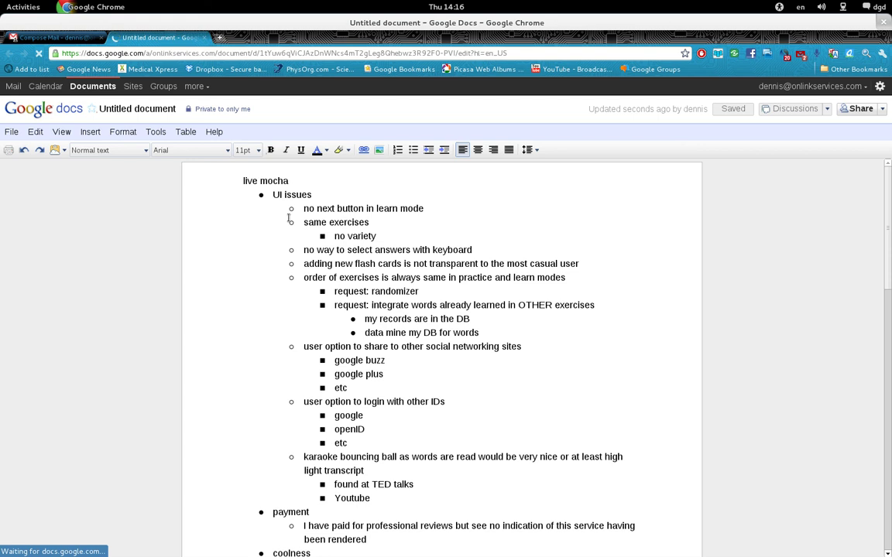
Insert two empty lines between the 'live mocha' line and the bulleted outline below it.
{"action": "left_click", "coordinate": [293, 183]}
{"action": "key", "text": "Right"}
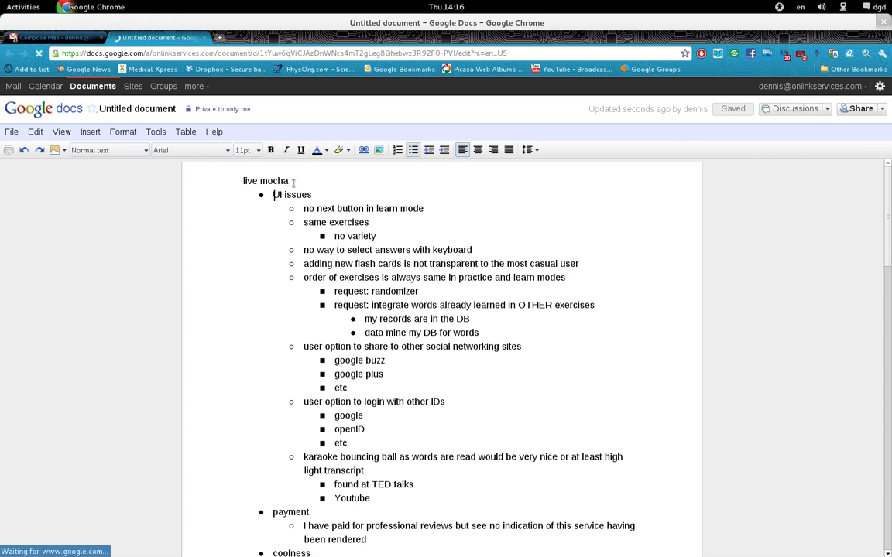
{"action": "key", "text": "Left"}
{"action": "key", "text": "Return"}
{"action": "key", "text": "Return"}
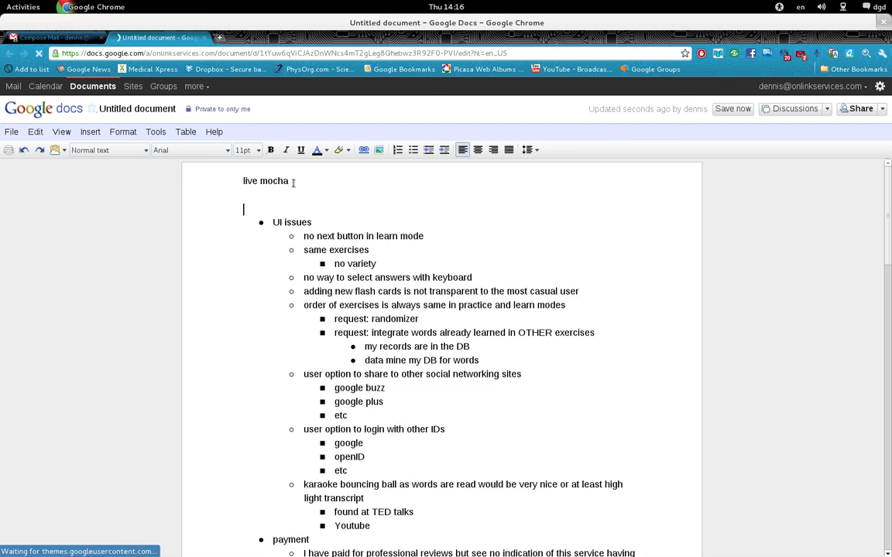
{"action": "key", "text": "Return"}
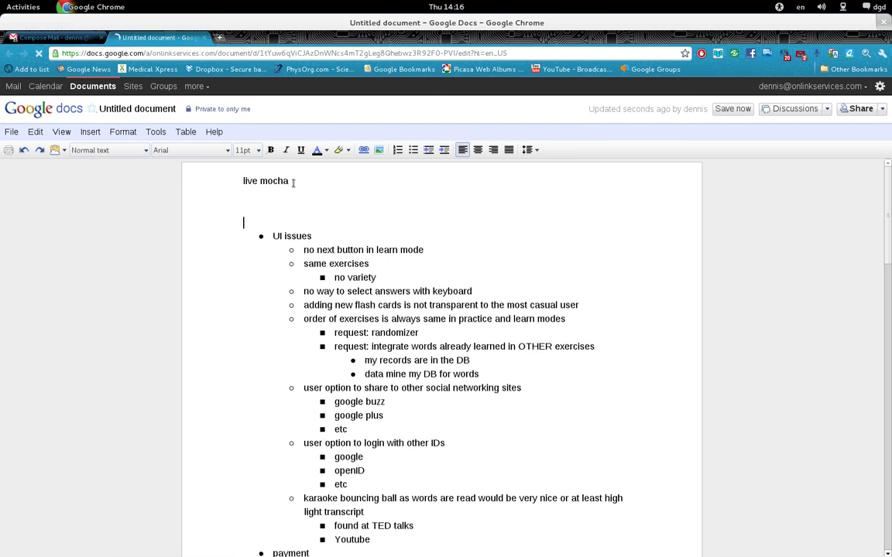
{"action": "key", "text": "Up"}
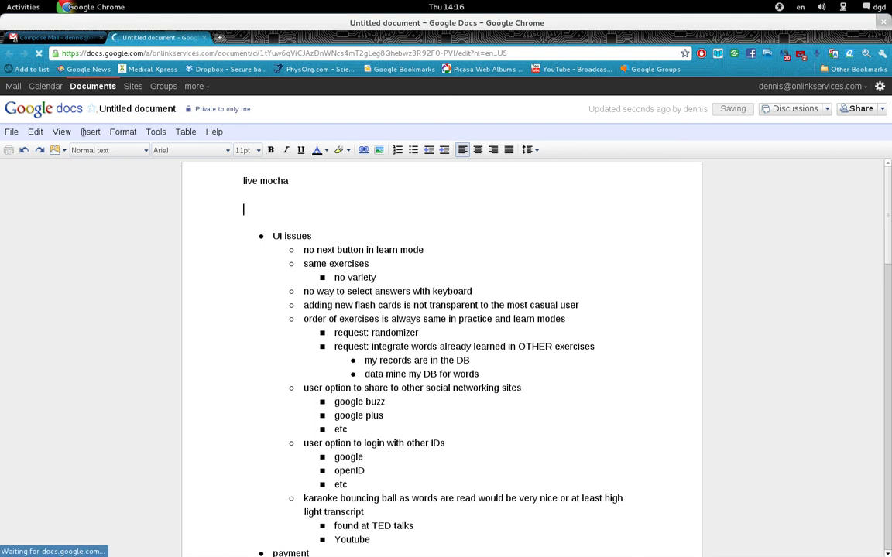